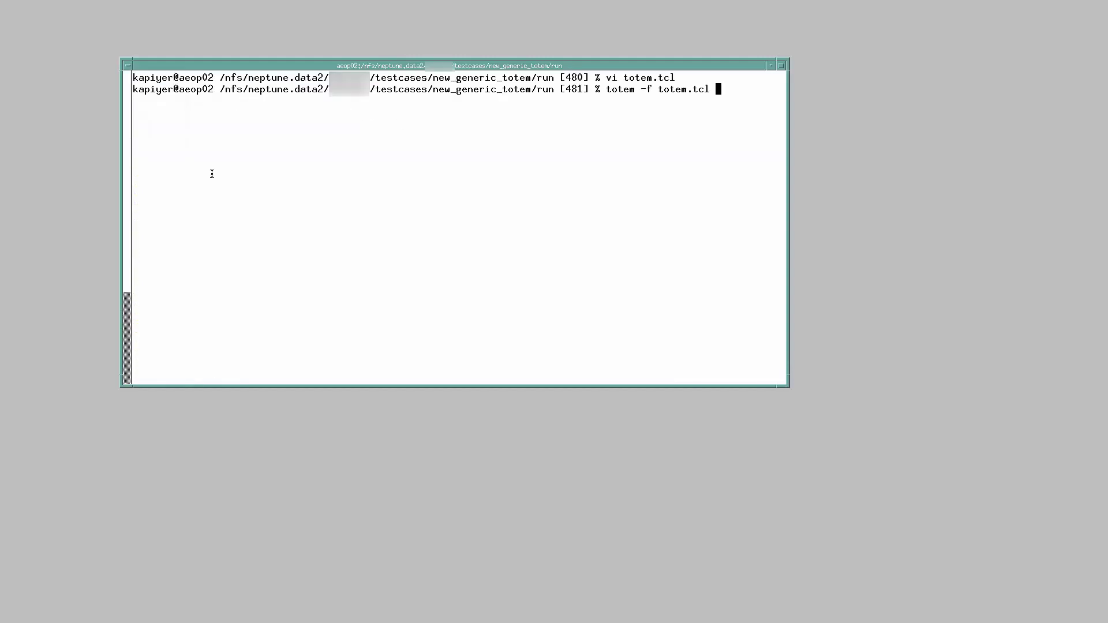
Delete '-f totem.tcl' so the pending launch command reads just 'totem'
key("BackSpace")
key("BackSpace")
key("BackSpace")
key("BackSpace")
key("BackSpace")
key("BackSpace")
key("BackSpace")
key("BackSpace")
key("BackSpace")
key("BackSpace")
key("BackSpace")
key("BackSpace")
key("BackSpace")
key("BackSpace")
key("BackSpace")
key("BackSpace")
key("BackSpace")
key("BackSpace")
key("BackSpace")
Launch Totem and import the memory.db database to show the cell_sem layout
key("Return")
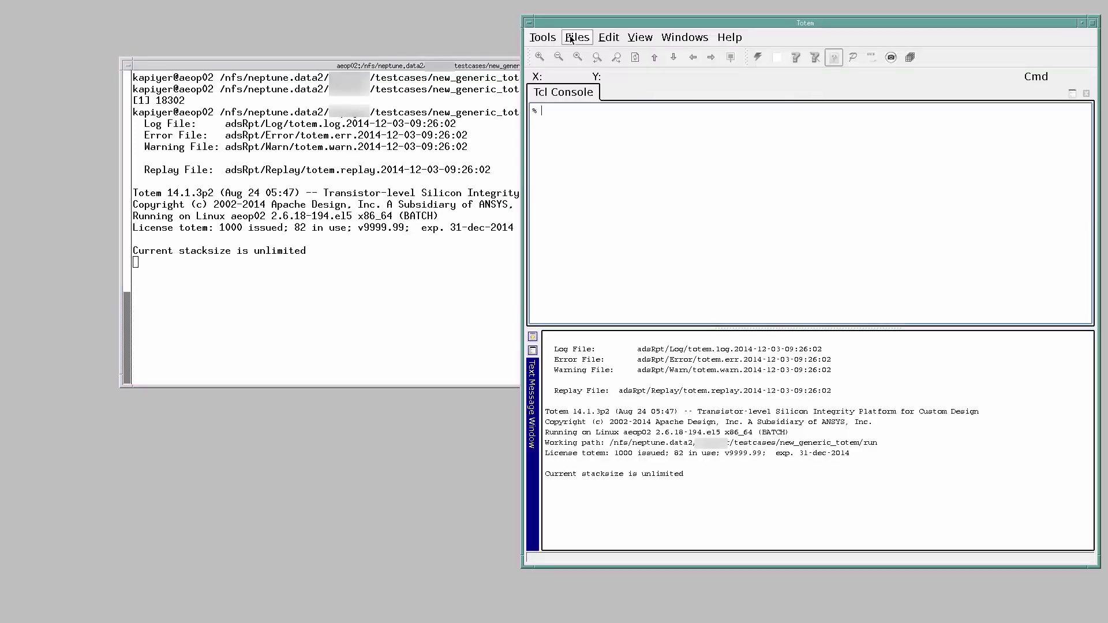
left_click(571, 38)
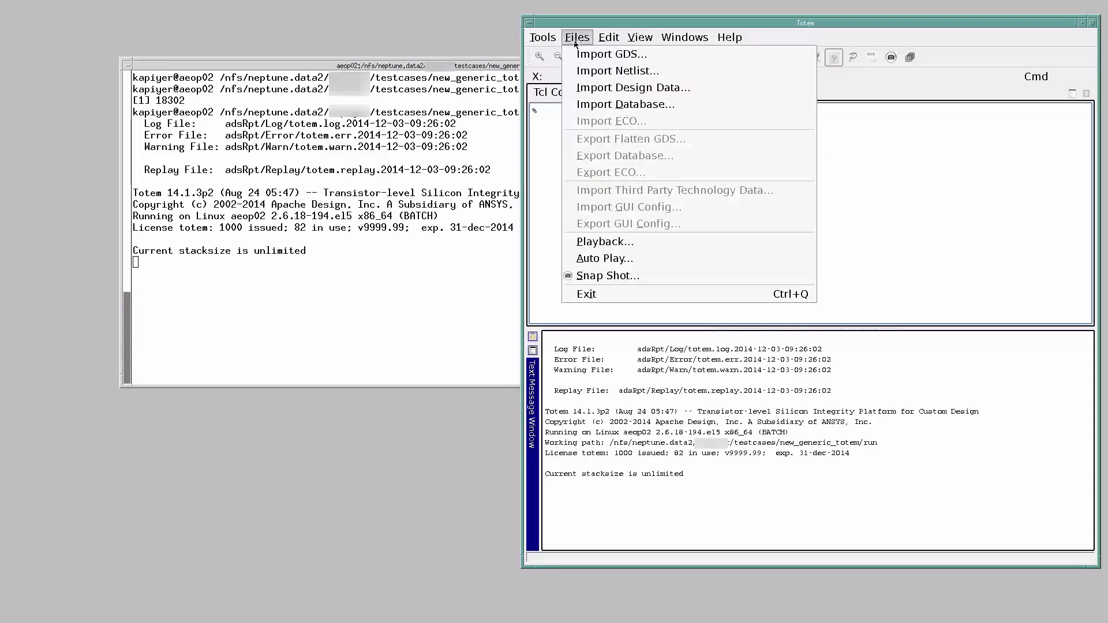
left_click(586, 104)
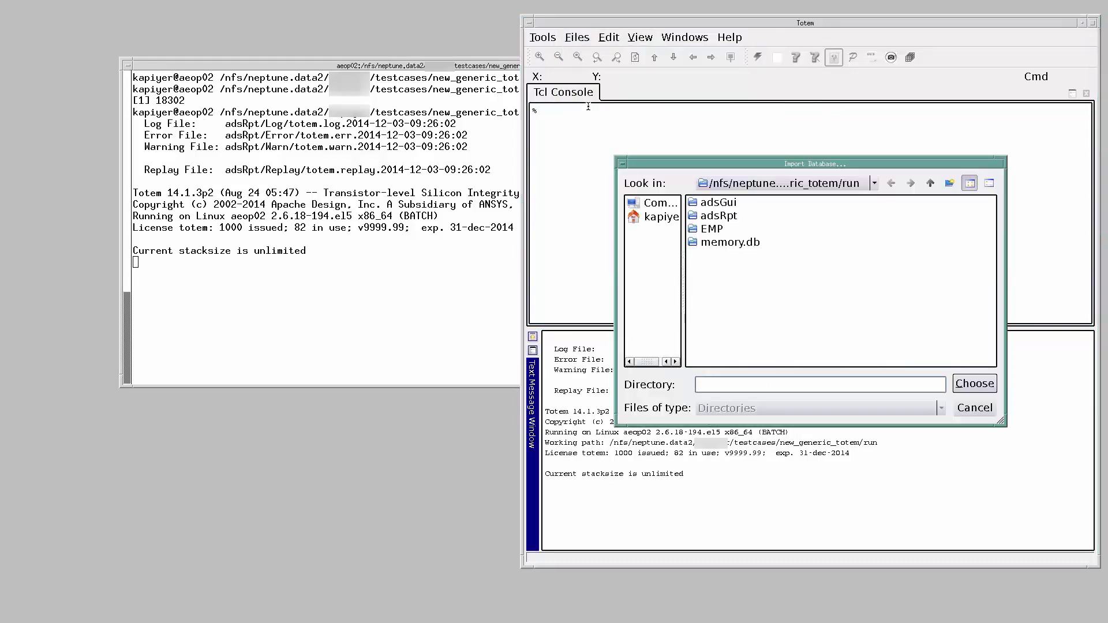
left_click(731, 243)
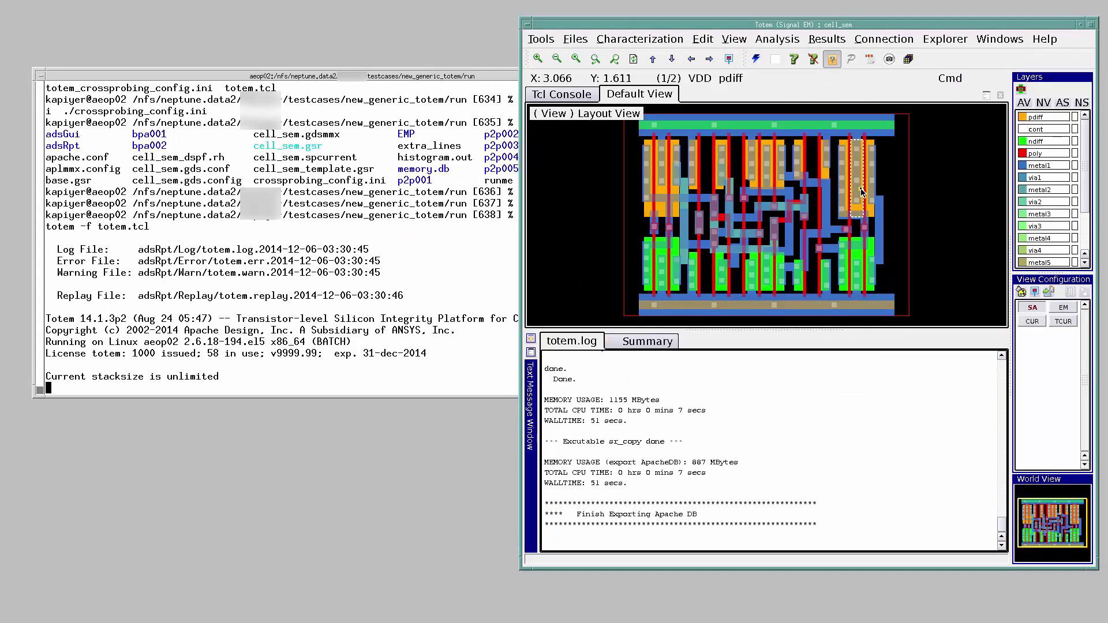
Open the worst-EM list and browse nets cknb, cknbb, mout, net107 and net51
left_click(827, 40)
left_click(846, 108)
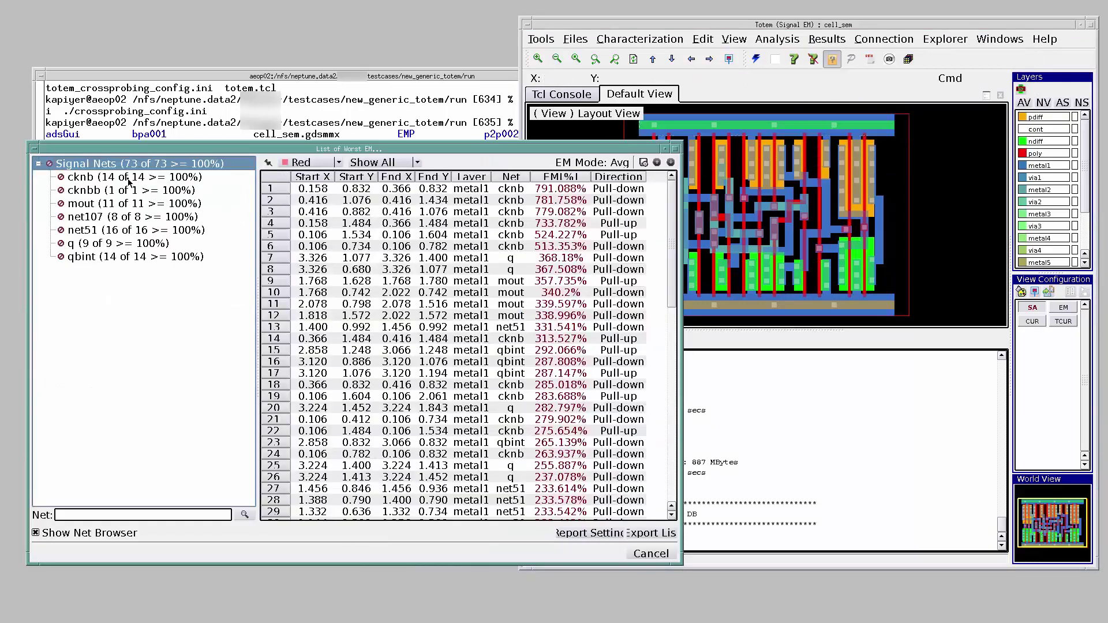
left_click(129, 179)
left_click(126, 192)
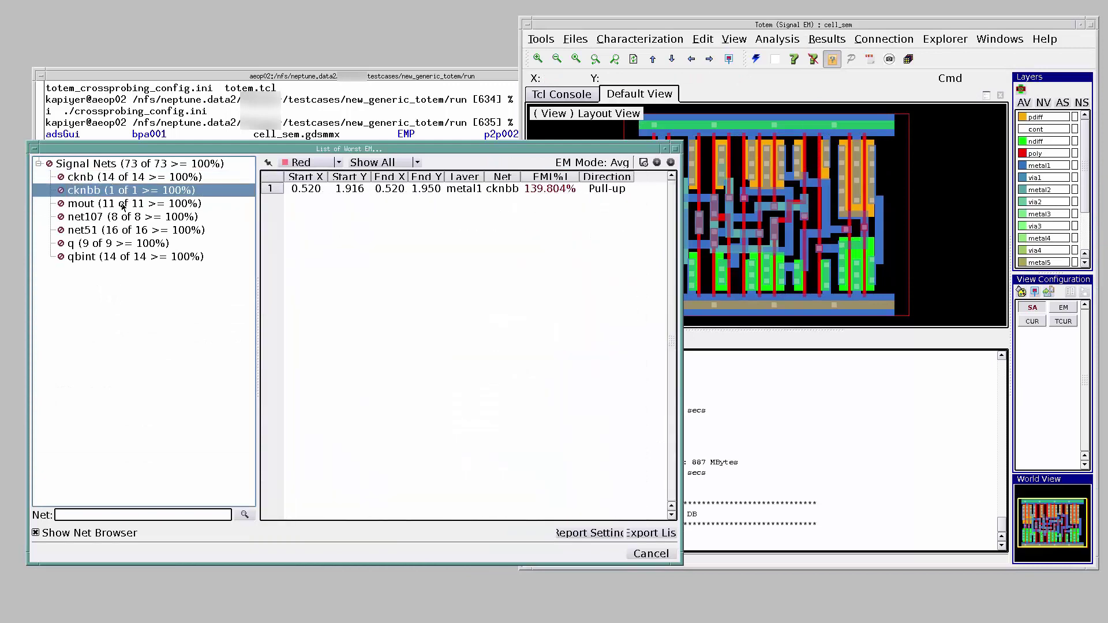
left_click(122, 206)
left_click(122, 218)
key("Down")
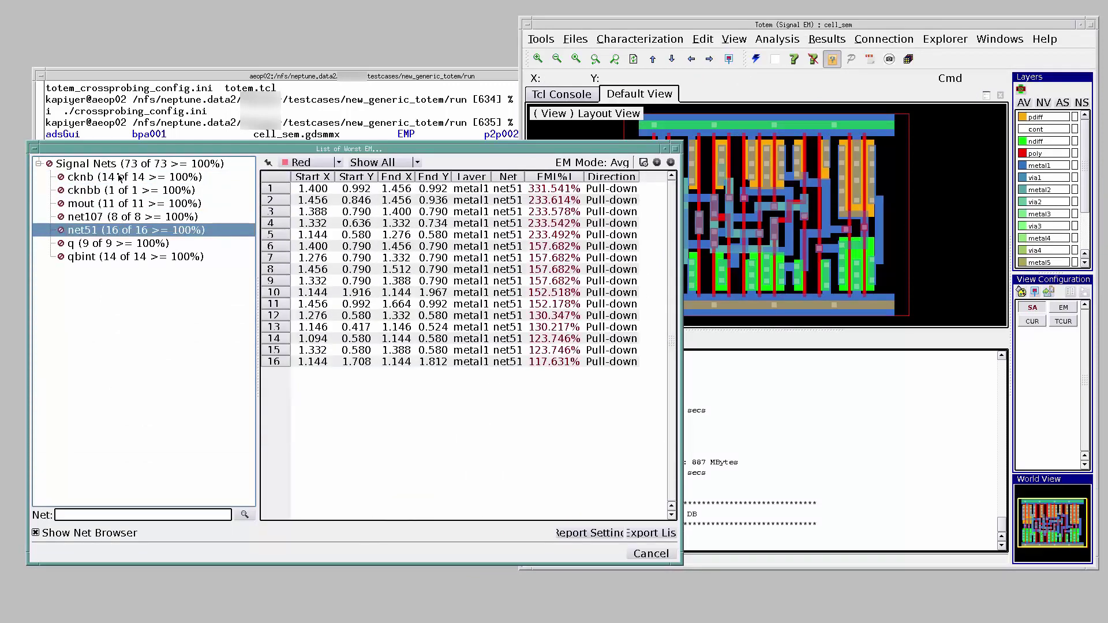
left_click(119, 178)
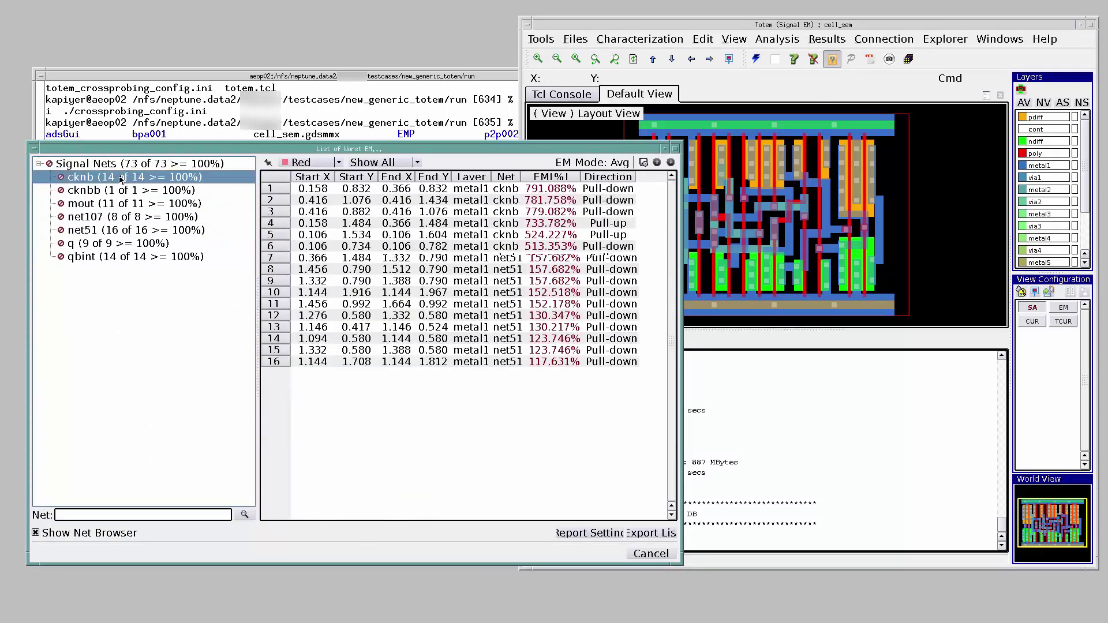
left_click(117, 219)
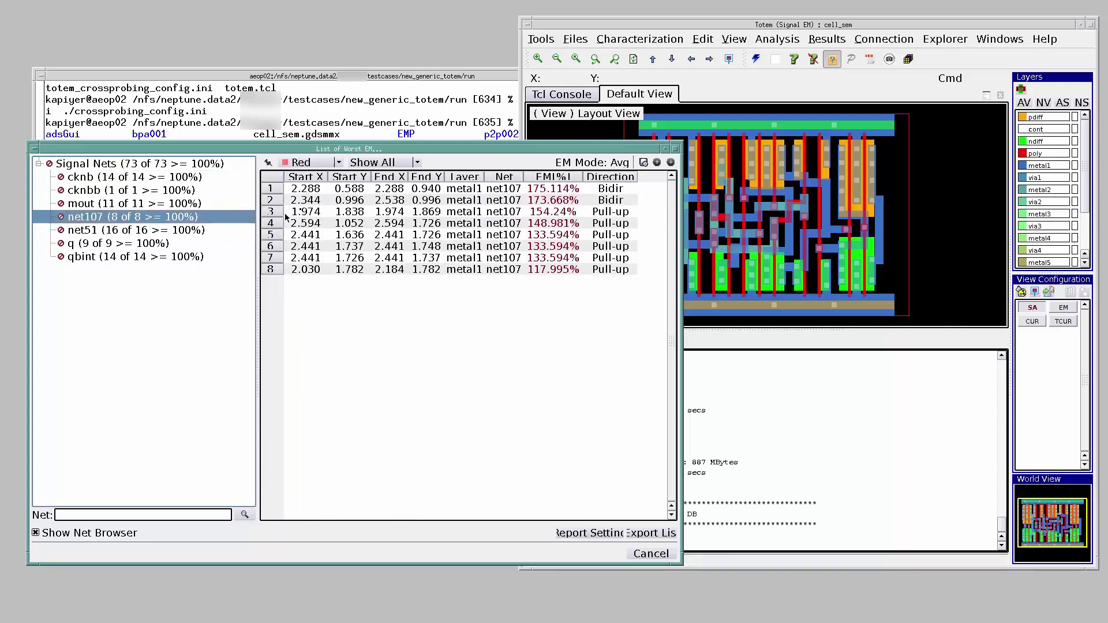
Zoom the layout to each of net107's violating segments, from the worst to the sixth
left_click(325, 197)
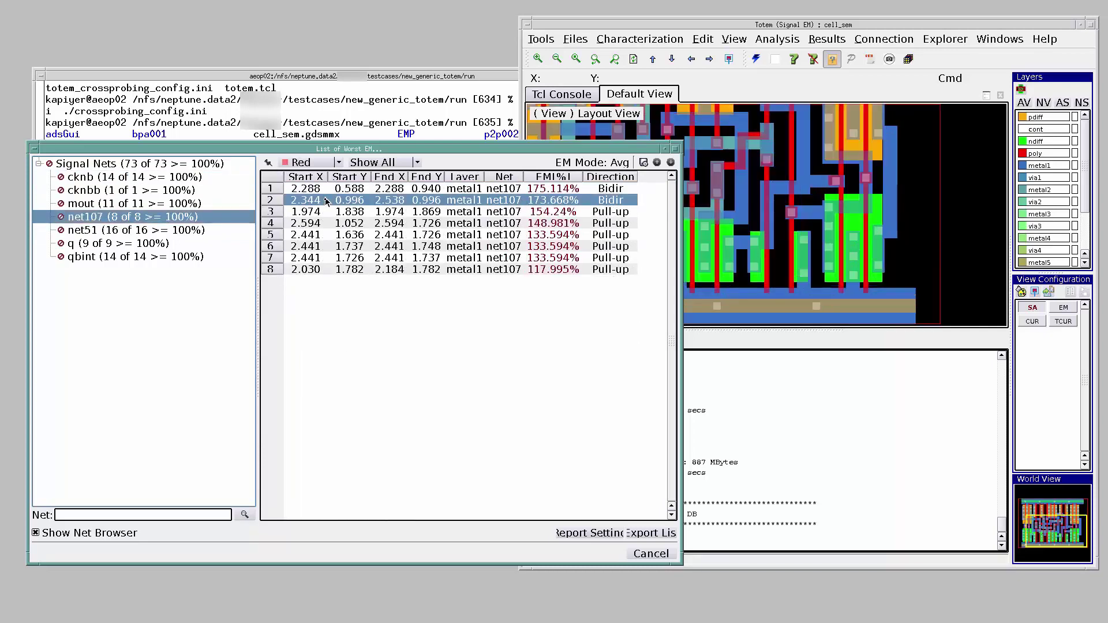
left_click(327, 213)
left_click(326, 225)
left_click(326, 236)
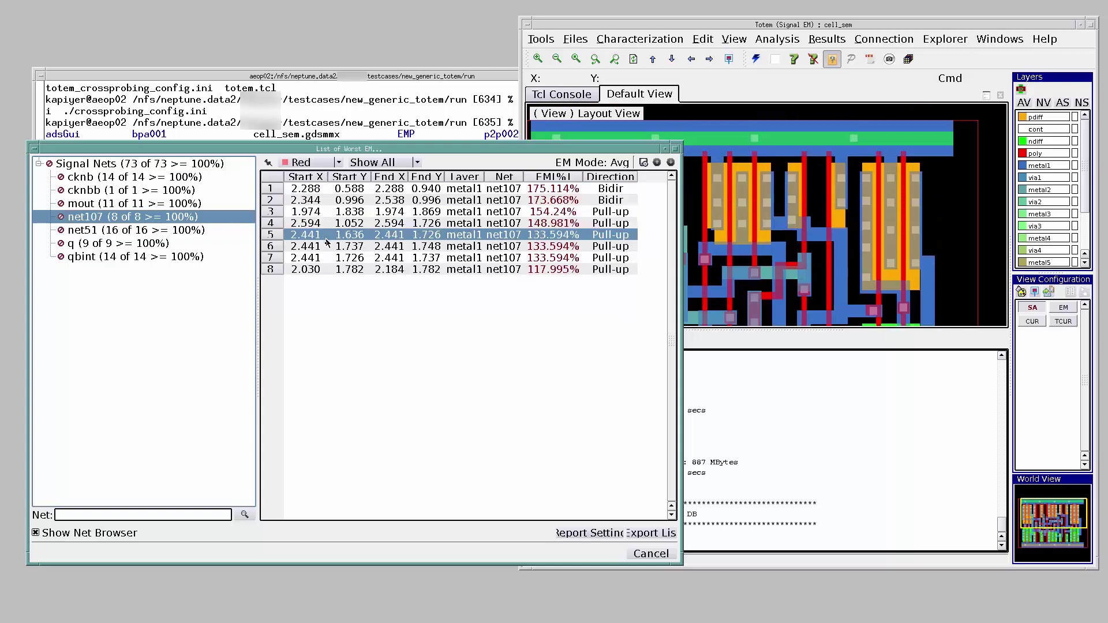
left_click(328, 248)
left_click(340, 191)
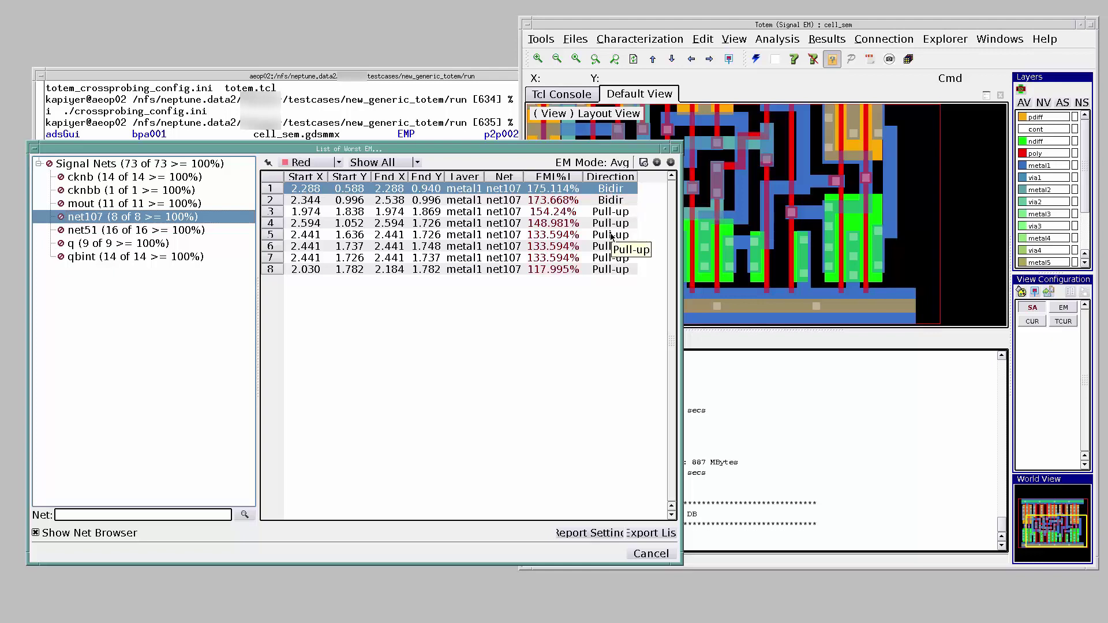
left_click(454, 215)
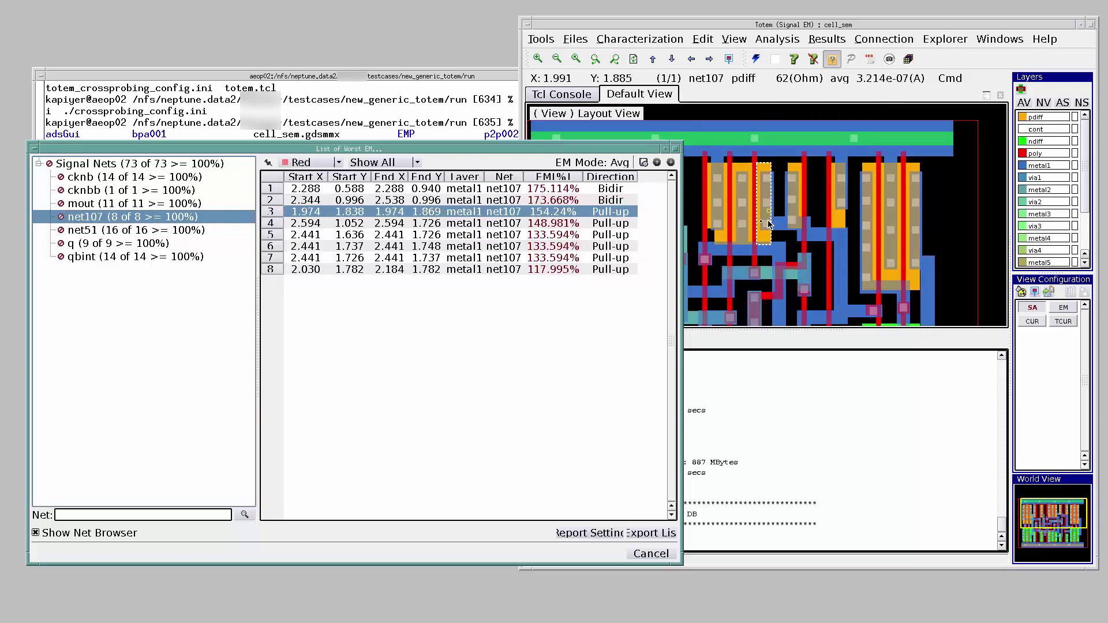
left_click(611, 235)
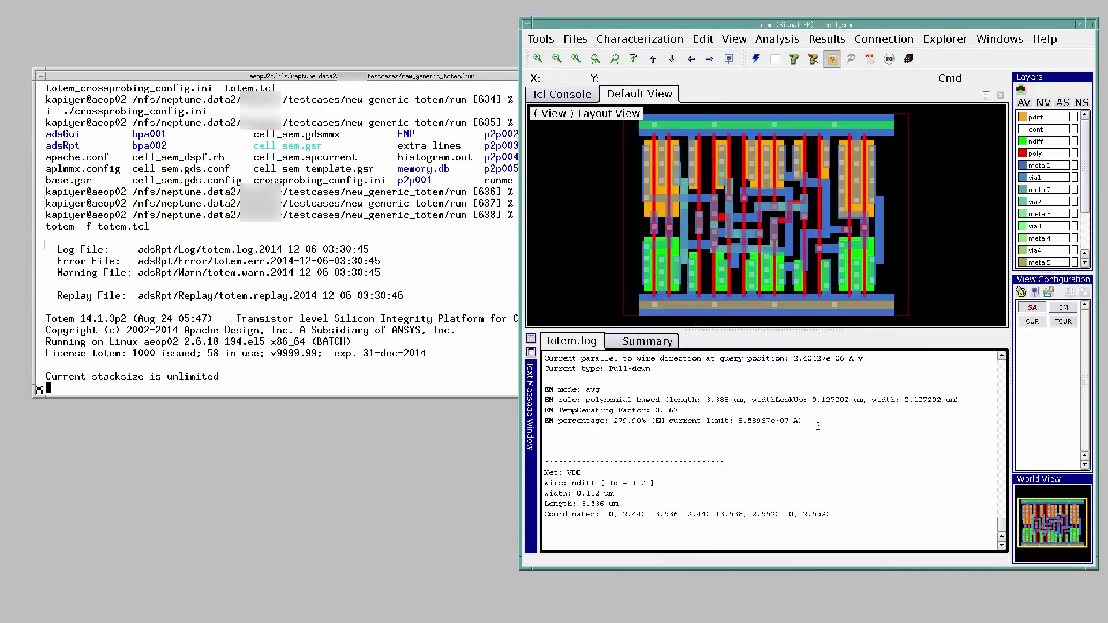
Display the average EM map and confirm its colour tolerance bands from 10% to 100%
left_click(1061, 309)
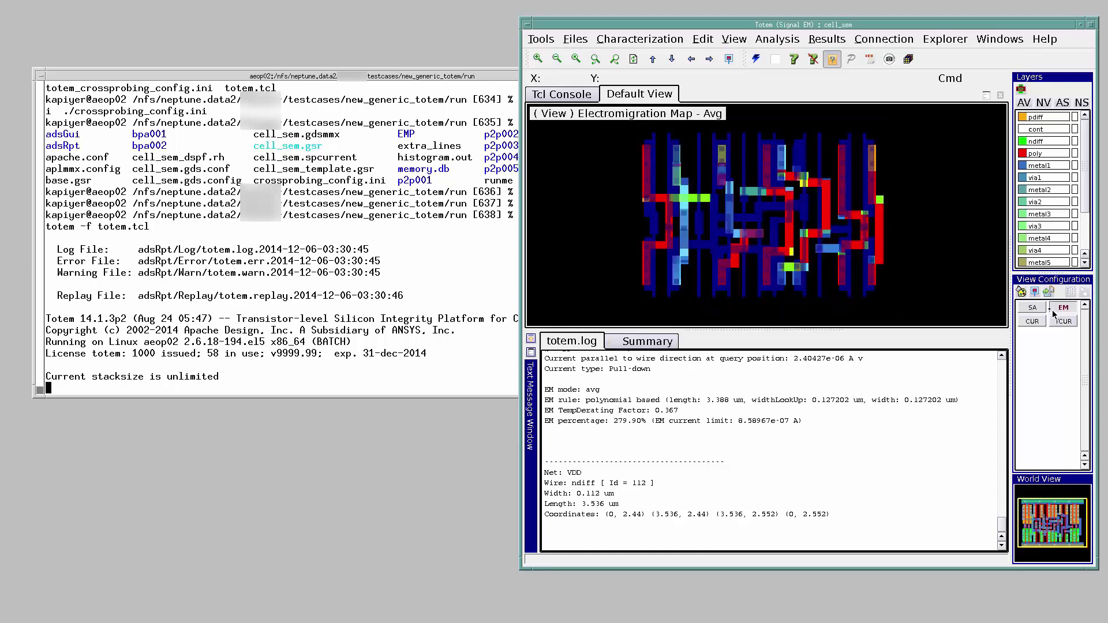
left_click(1021, 293)
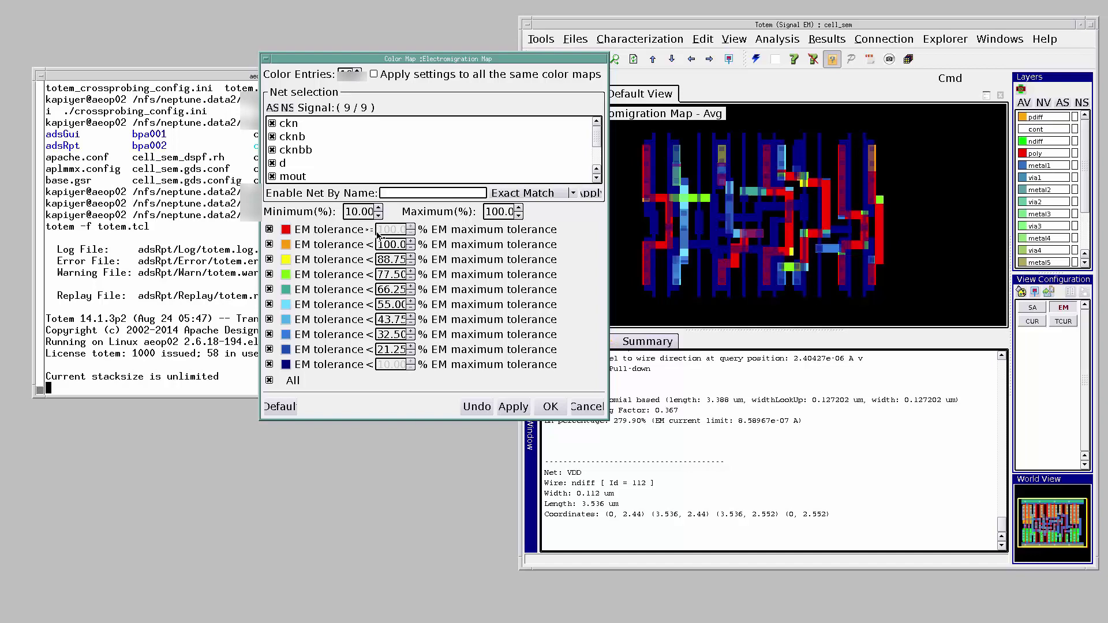
left_click(550, 406)
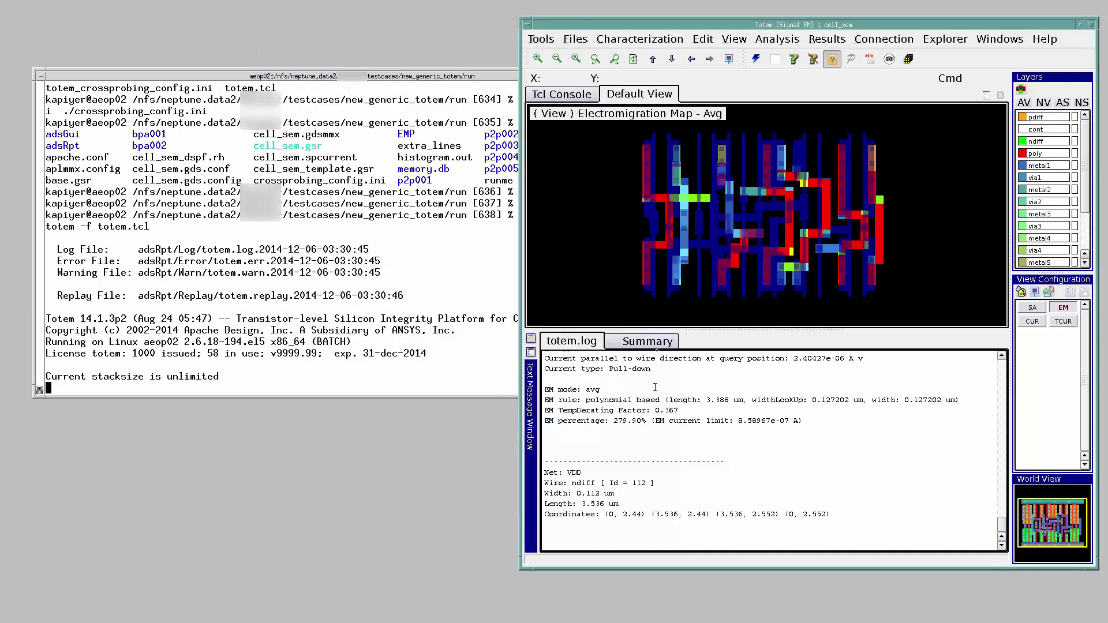
Zoom into the EM map and query the cknb metal1 wire's EM details
left_click_drag(623, 233, 670, 306)
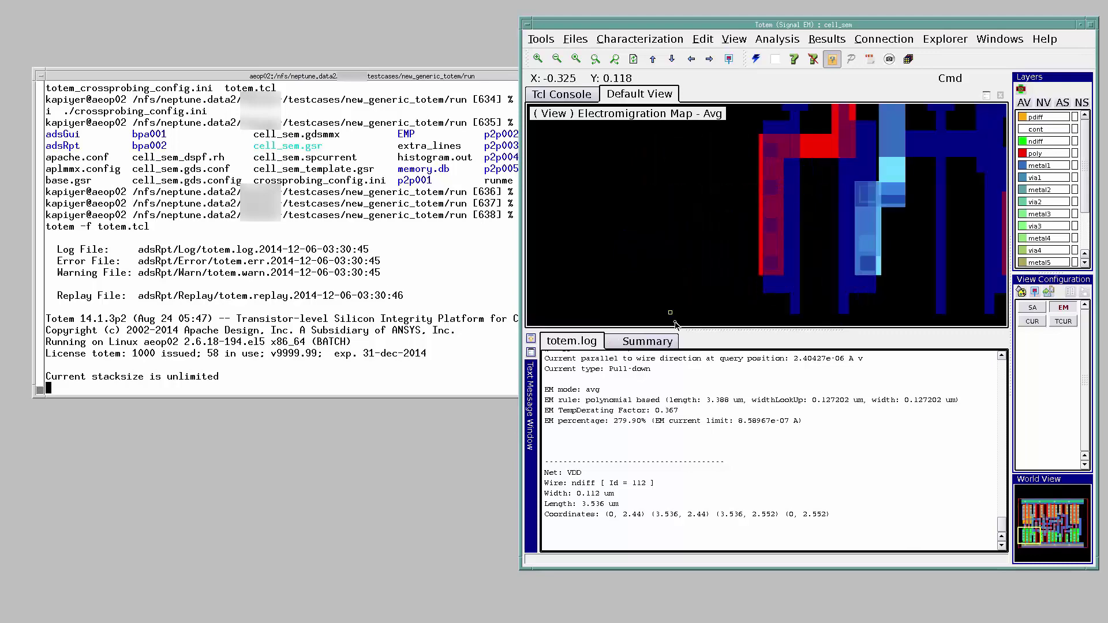
left_click(765, 208)
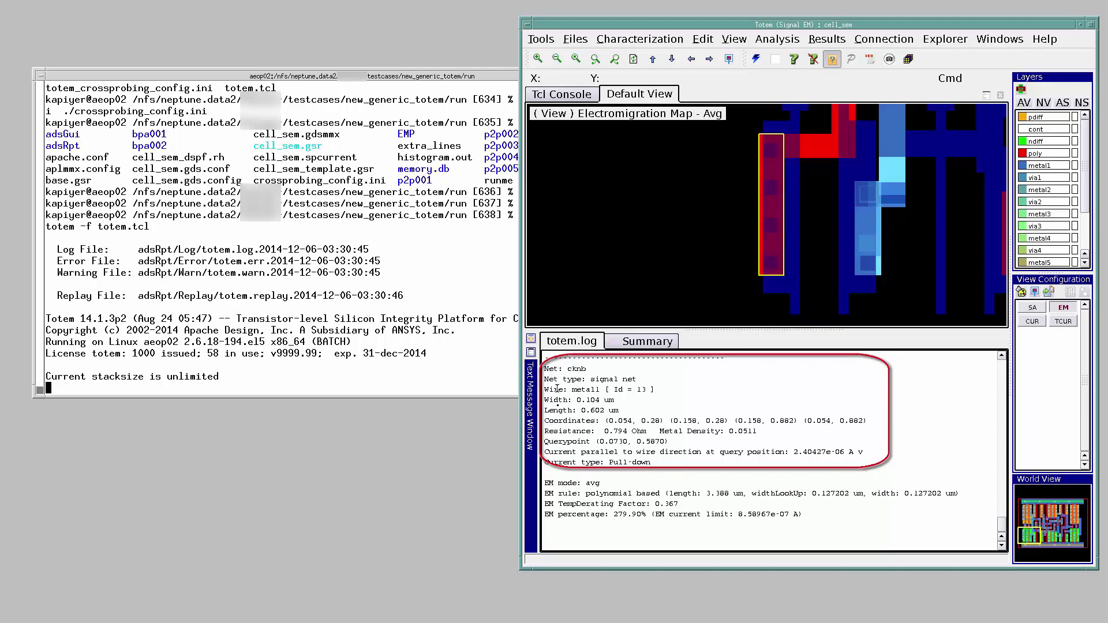
left_click_drag(545, 452, 865, 456)
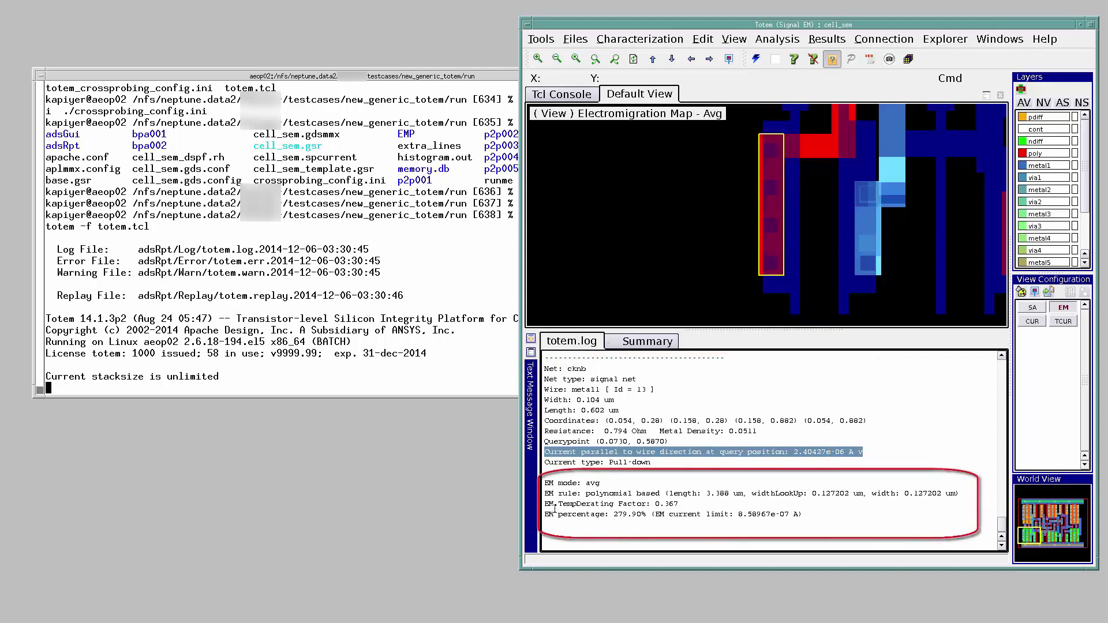
left_click(562, 476)
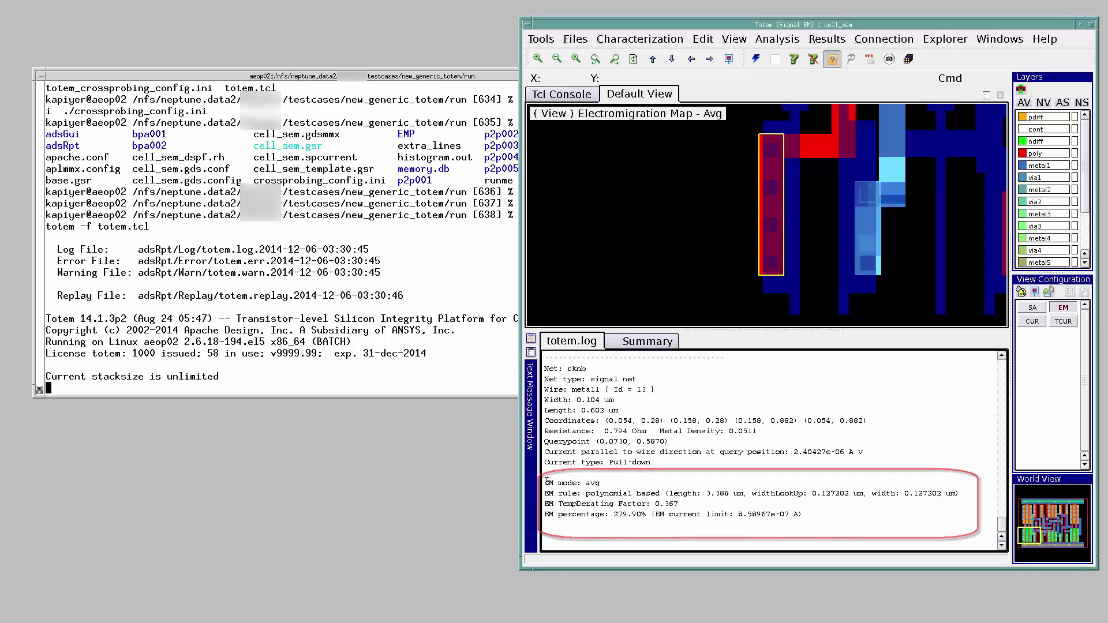
Mark the log's EM mode, rule, derating factor, 2.40427e-06 A current and 279.90% usage
left_click_drag(545, 483, 607, 483)
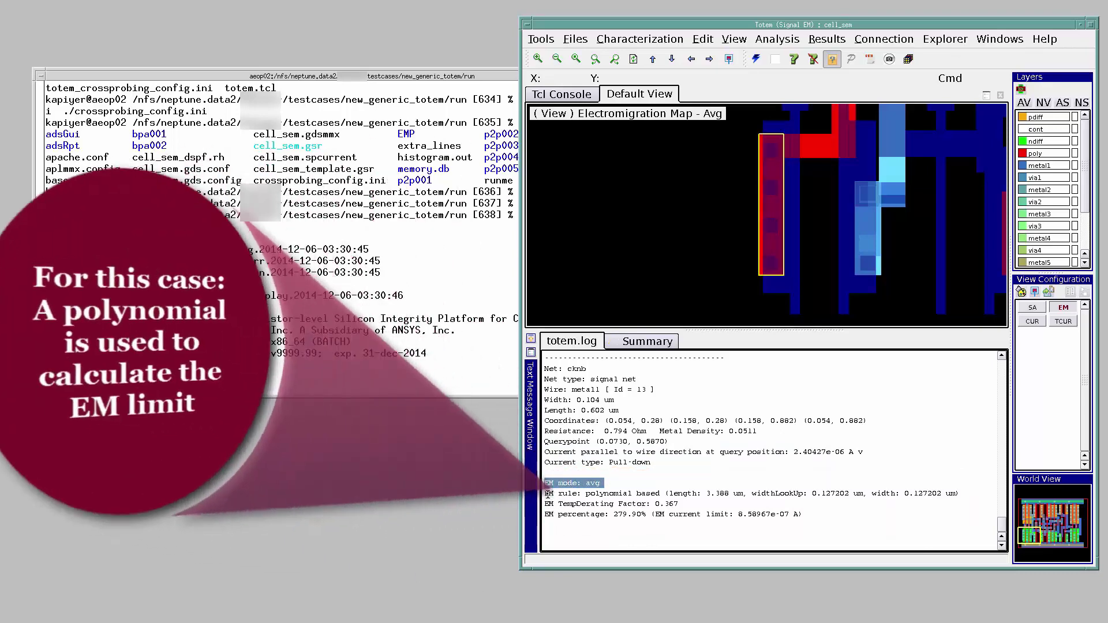
left_click_drag(545, 493, 663, 493)
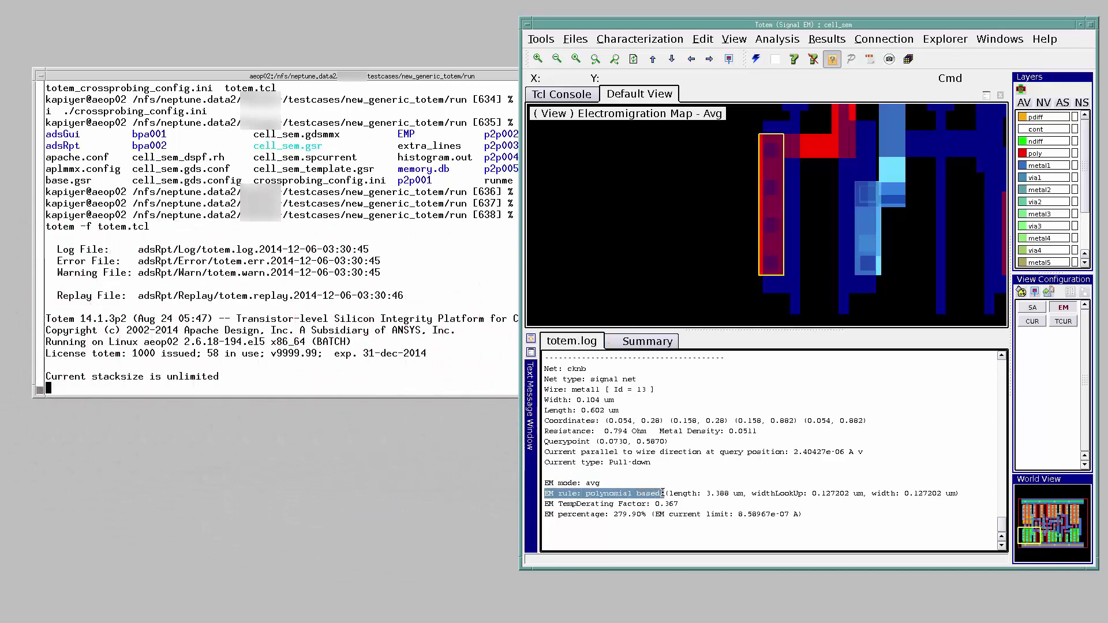
left_click_drag(545, 504, 682, 501)
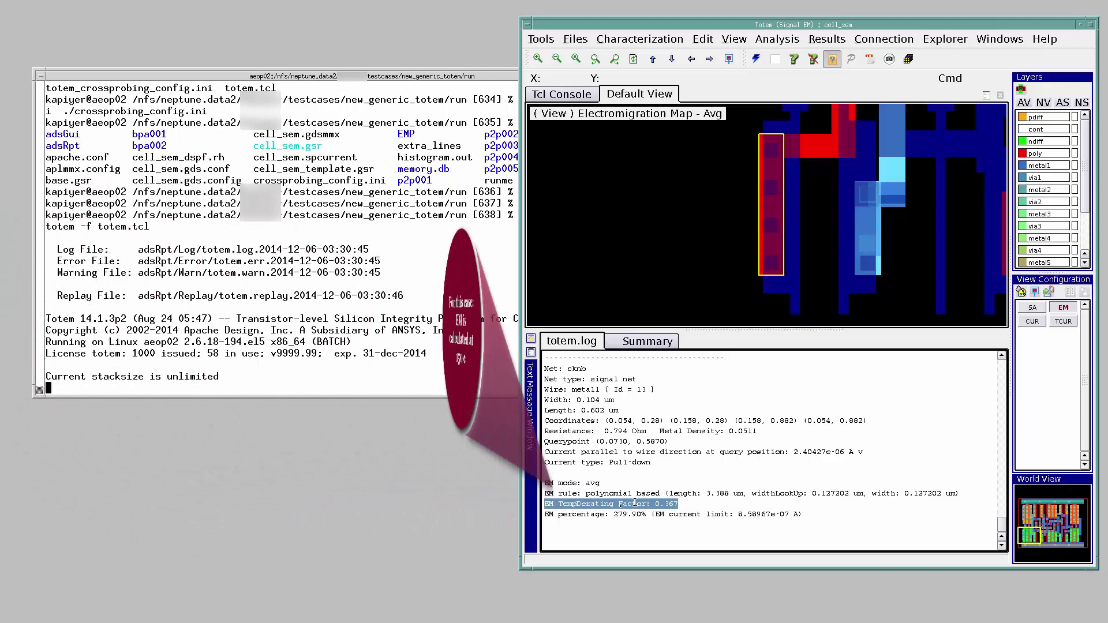
left_click_drag(546, 515, 800, 514)
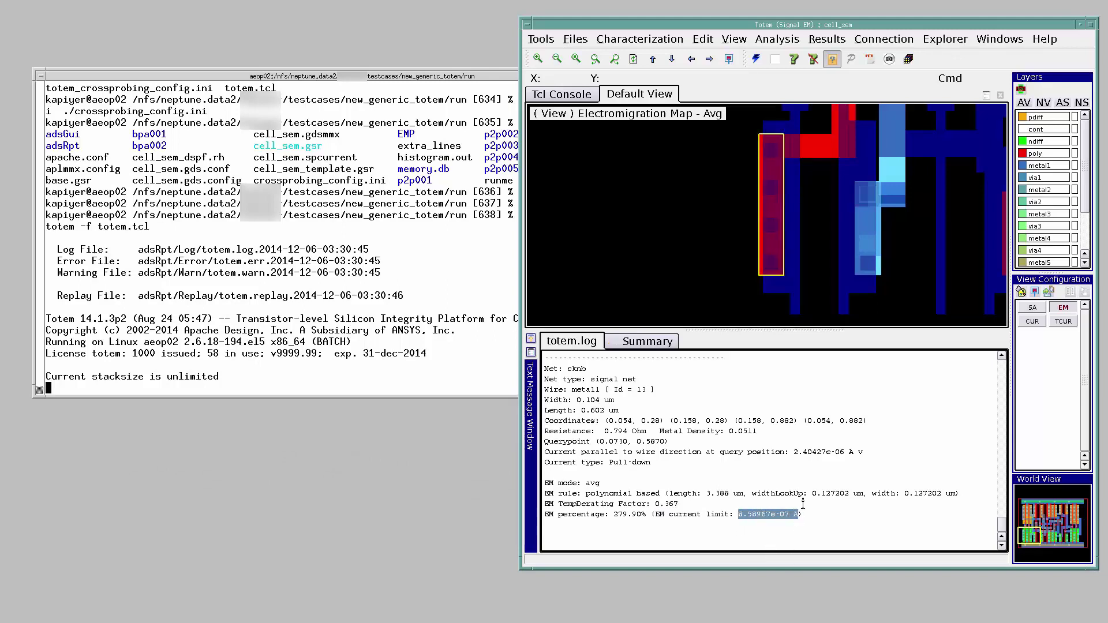
left_click_drag(794, 453, 866, 453)
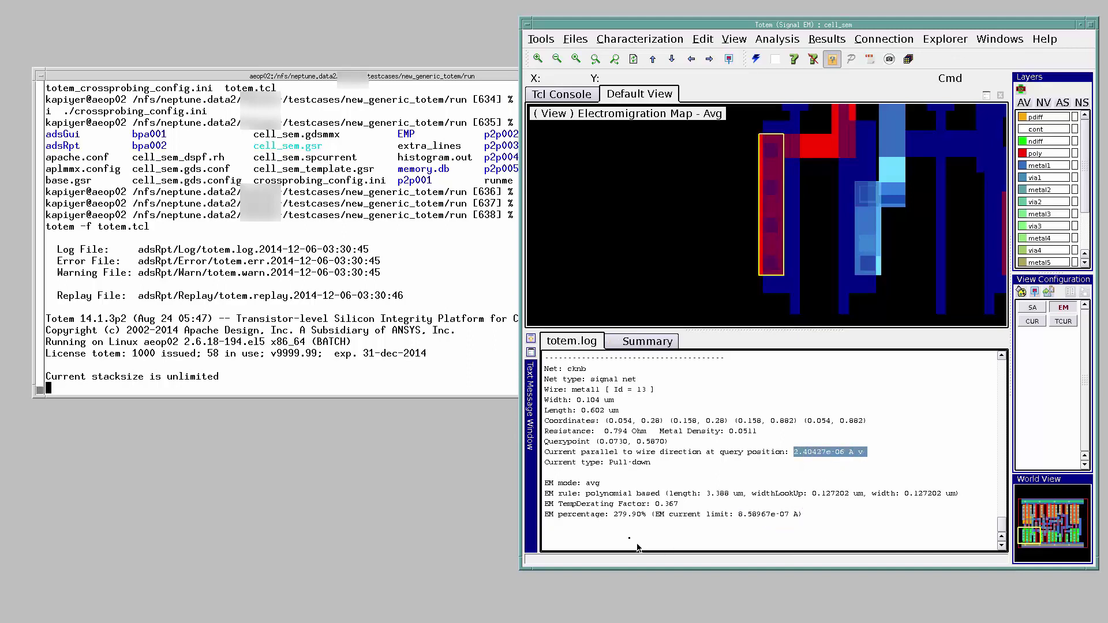
left_click_drag(613, 514, 647, 515)
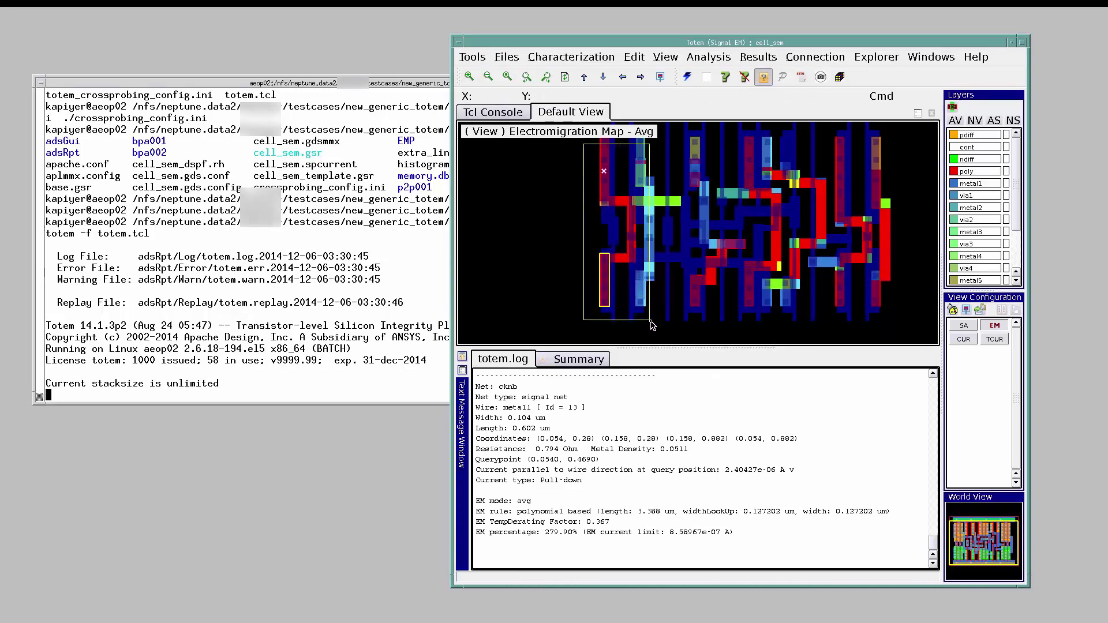
Exclude all unselected nets so only cknb shows, clear its highlight, and zoom out
key("Left")
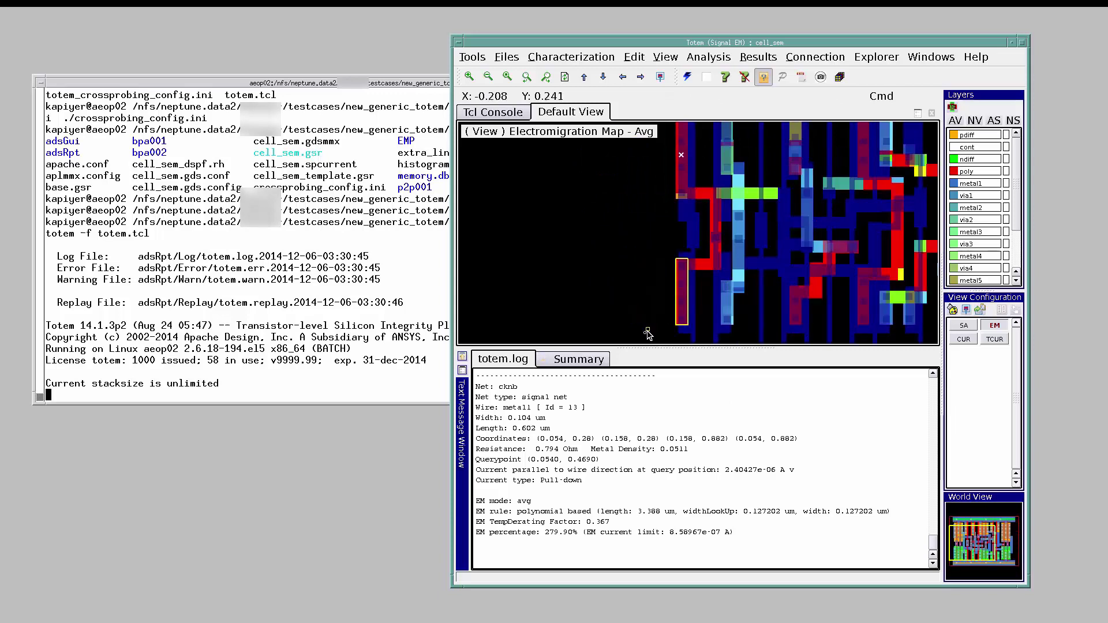
right_click(679, 270)
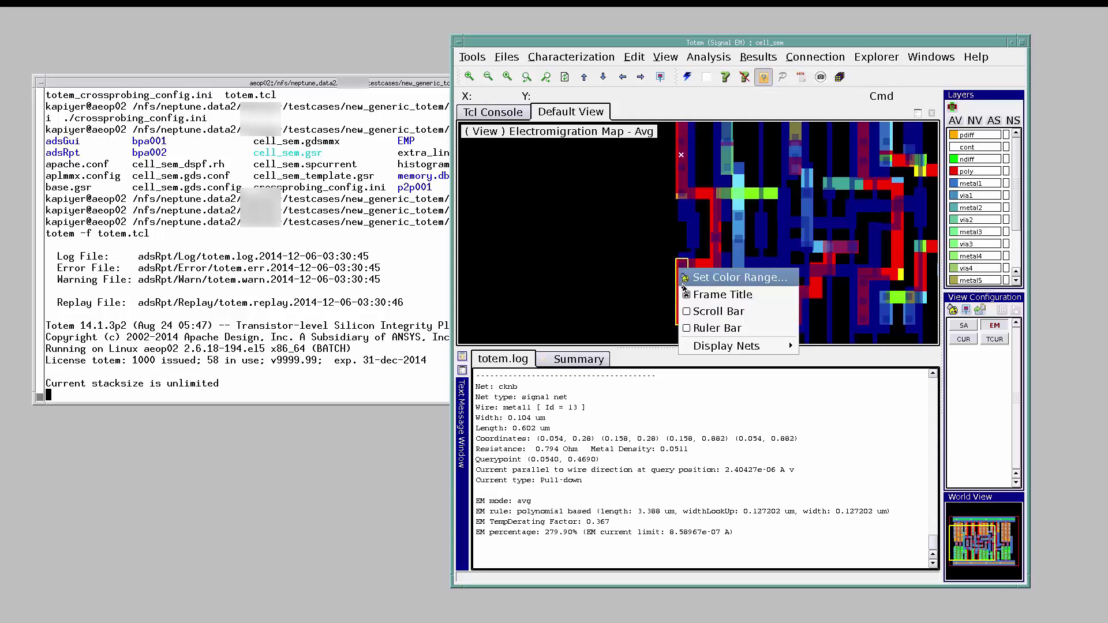
mouse_move(688, 347)
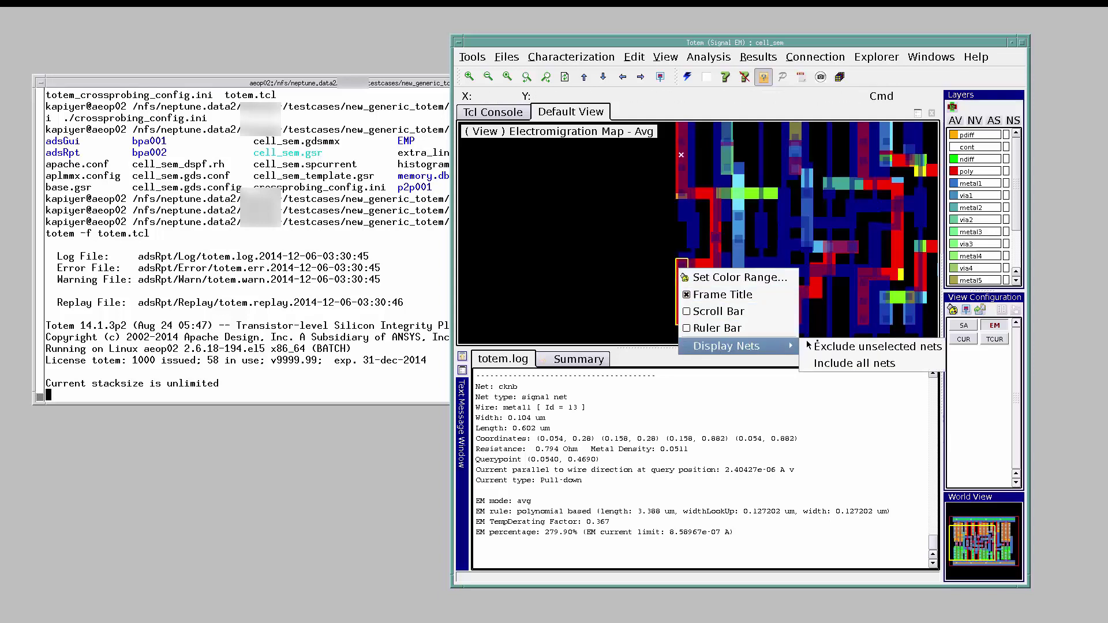
left_click(824, 347)
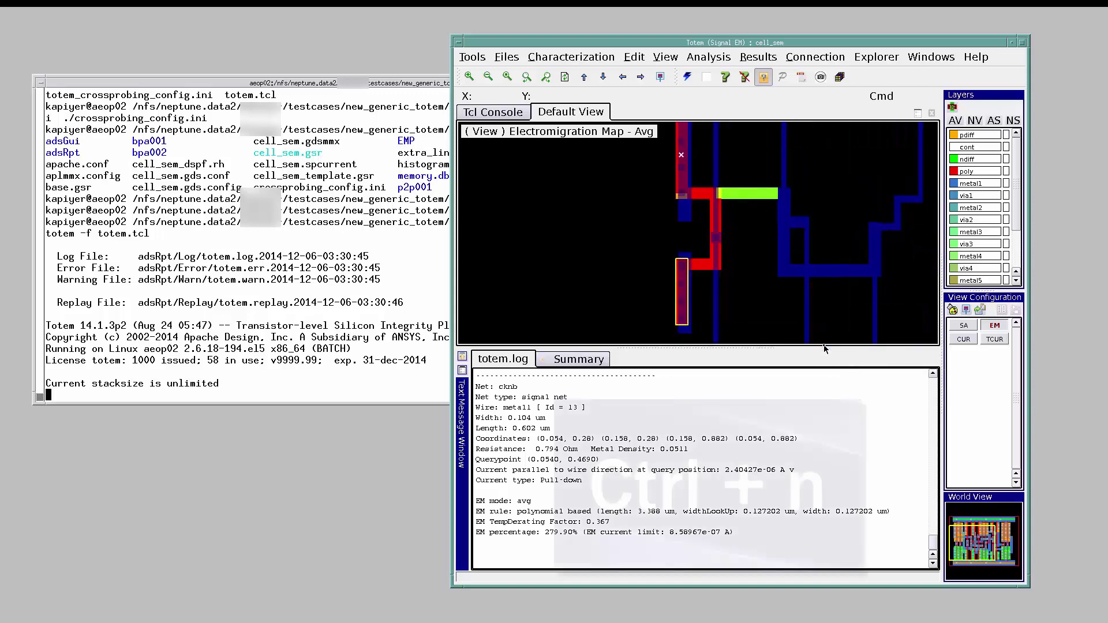
key("ctrl+n")
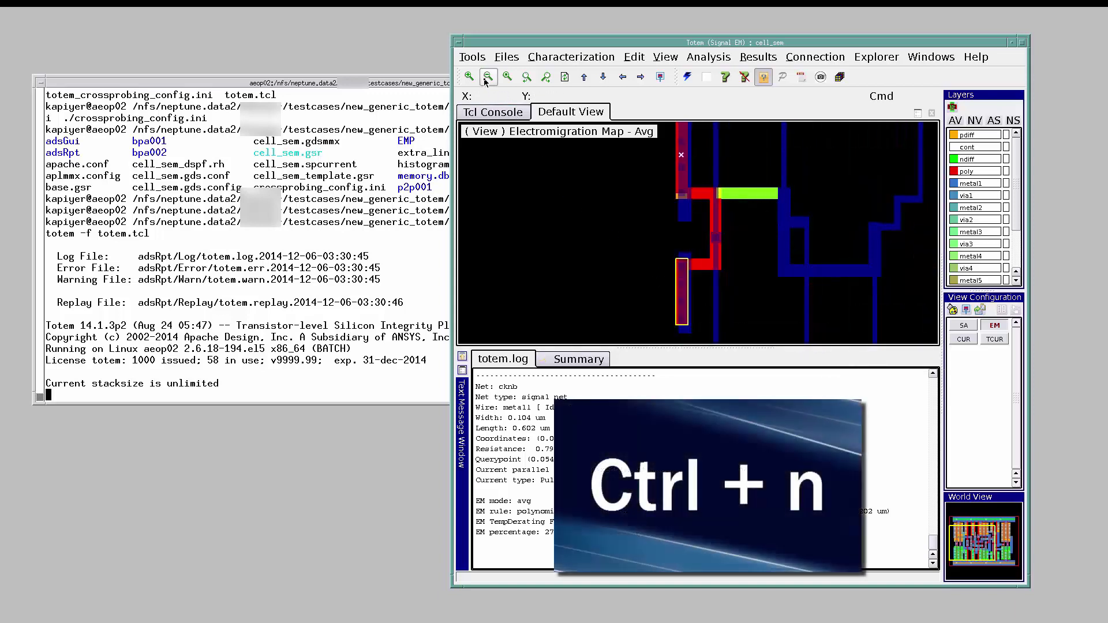
left_click(487, 79)
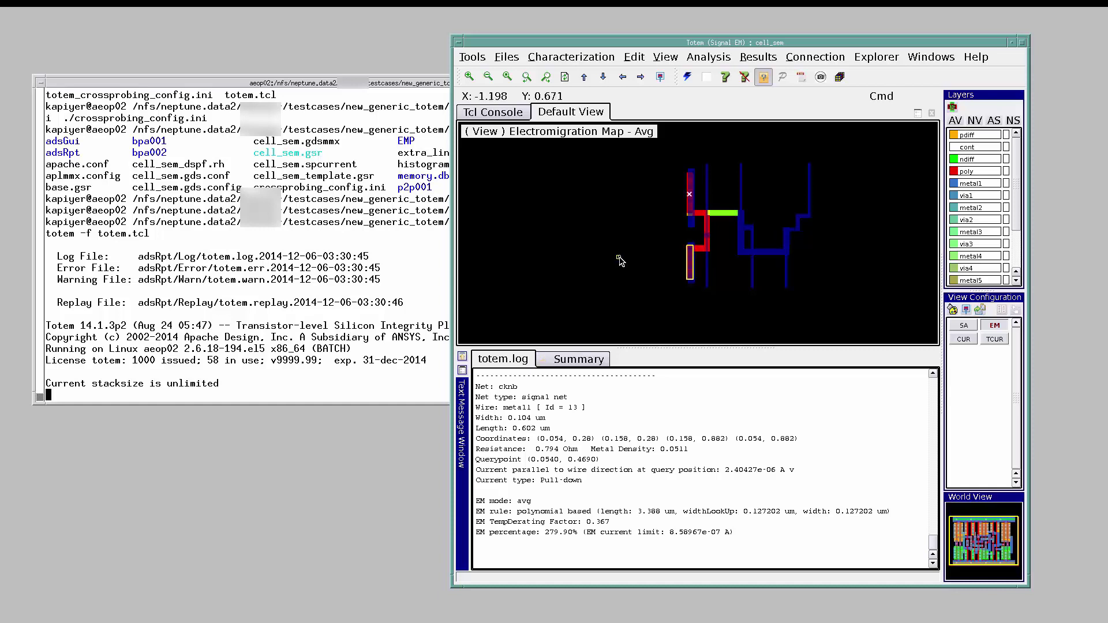
List cknb's transistor pin currents and select the cknb.gds1 pin of MXG17 ckinv 1x/MP1:D
left_click(754, 62)
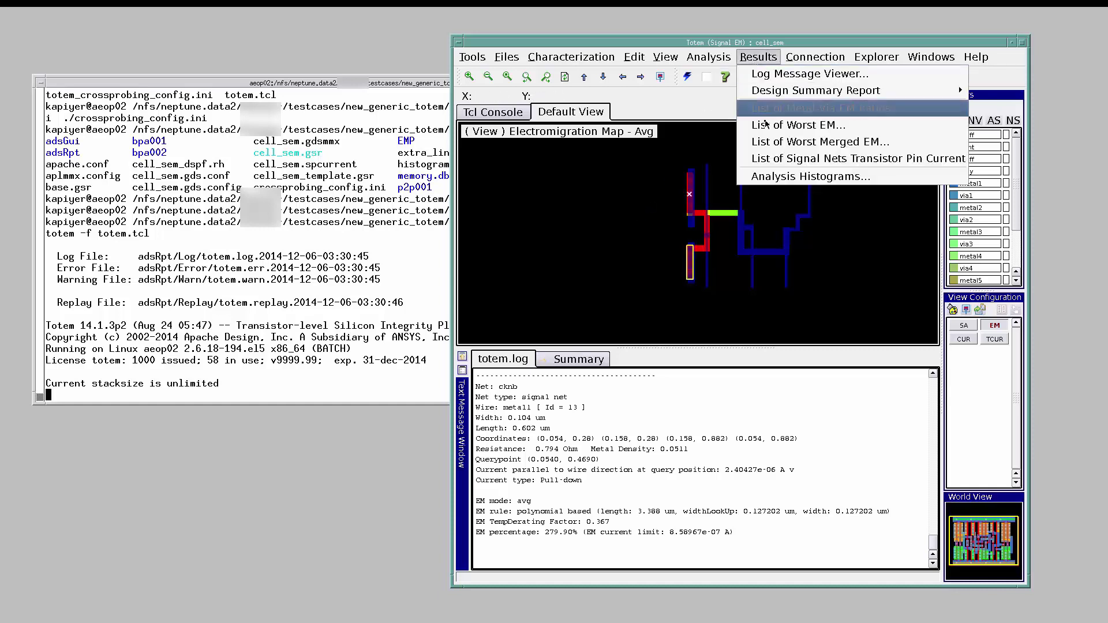
left_click(772, 160)
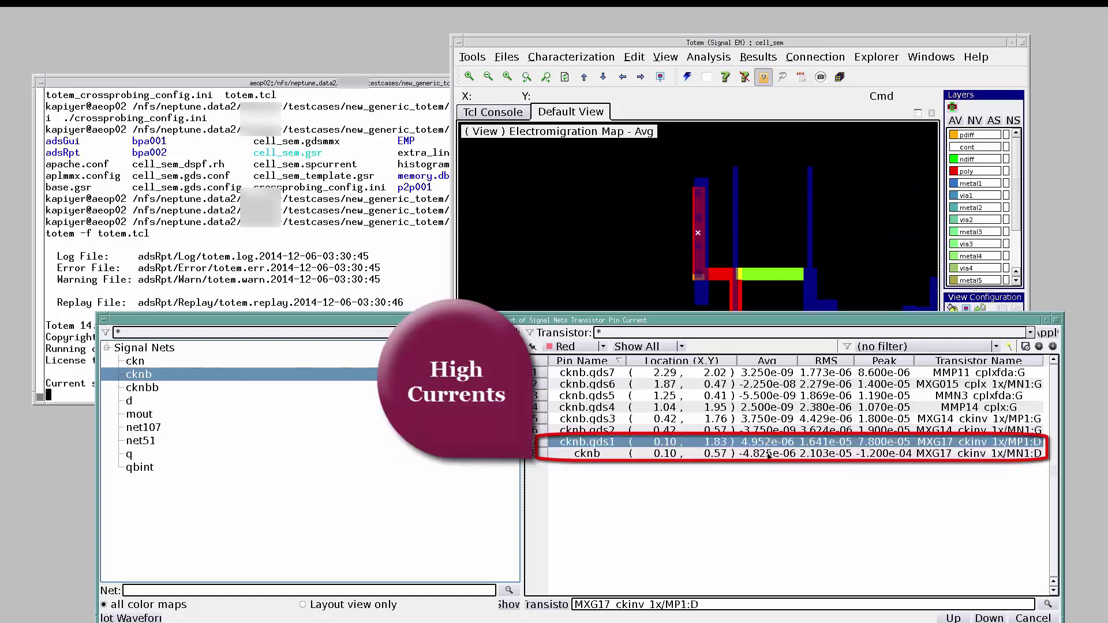
left_click(767, 442)
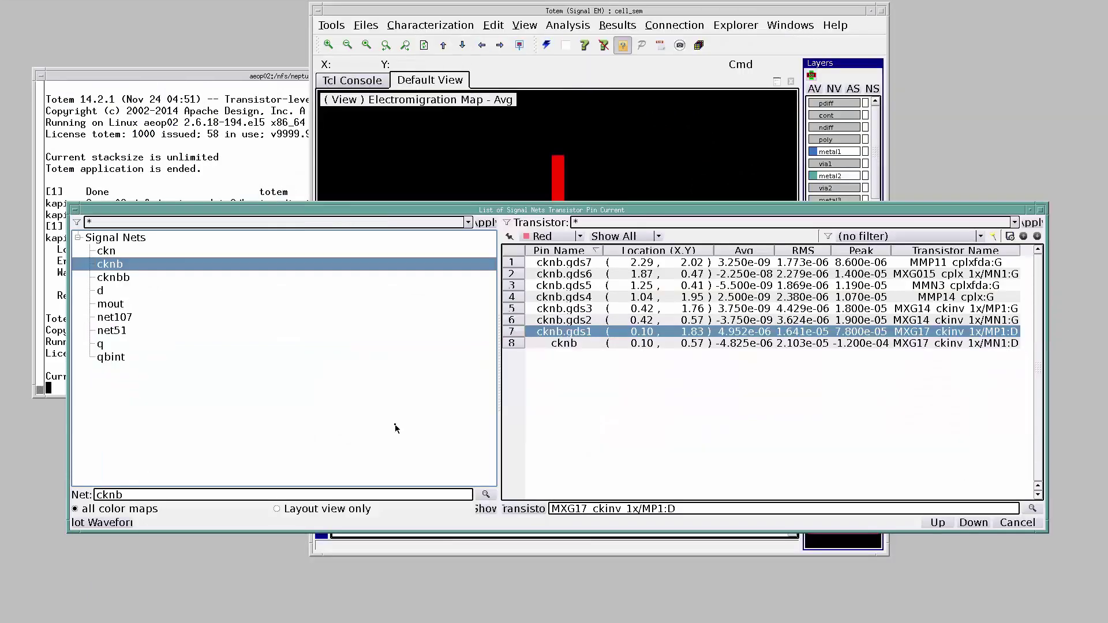
Plot the cknb.gds1 pin current waveform and show Avg 4.9525uA, RMS 16.5129uA, Peak 78uA
left_click(108, 523)
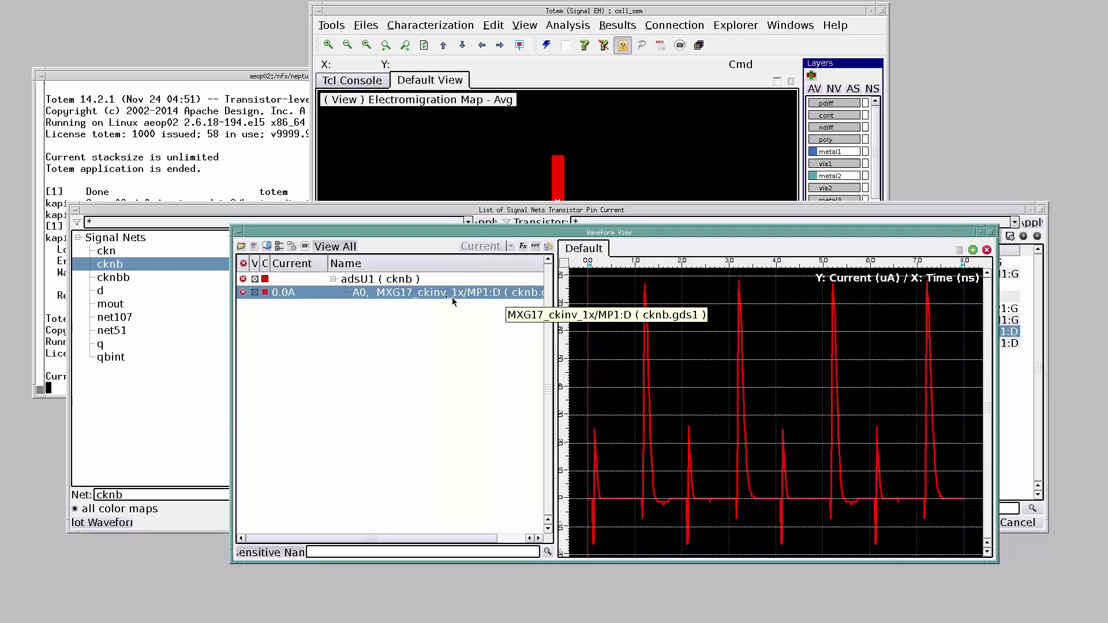
left_click(523, 248)
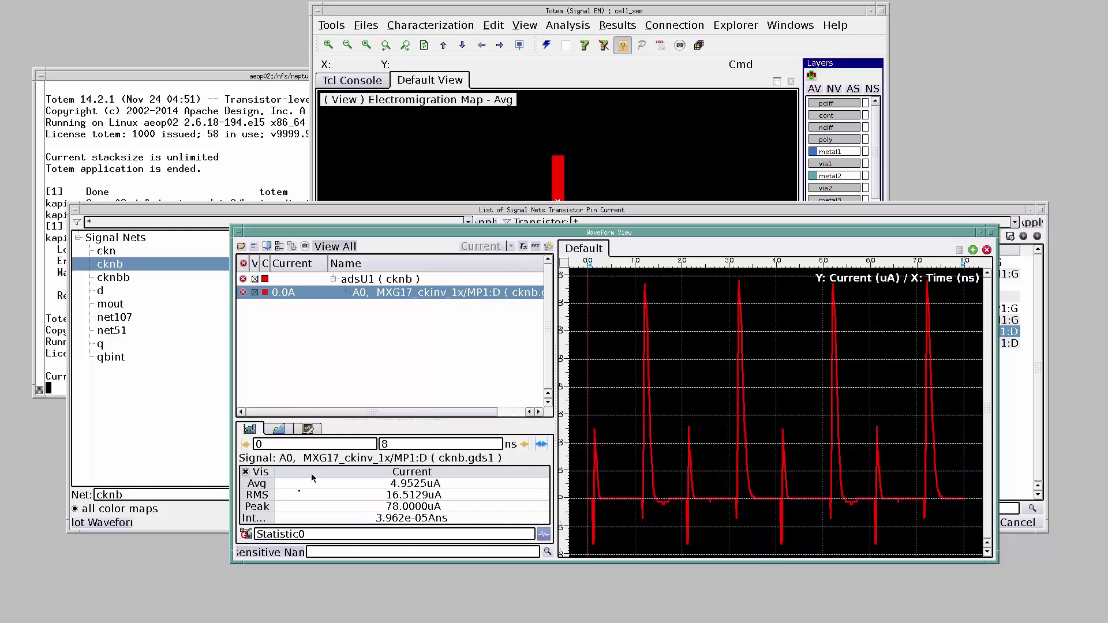